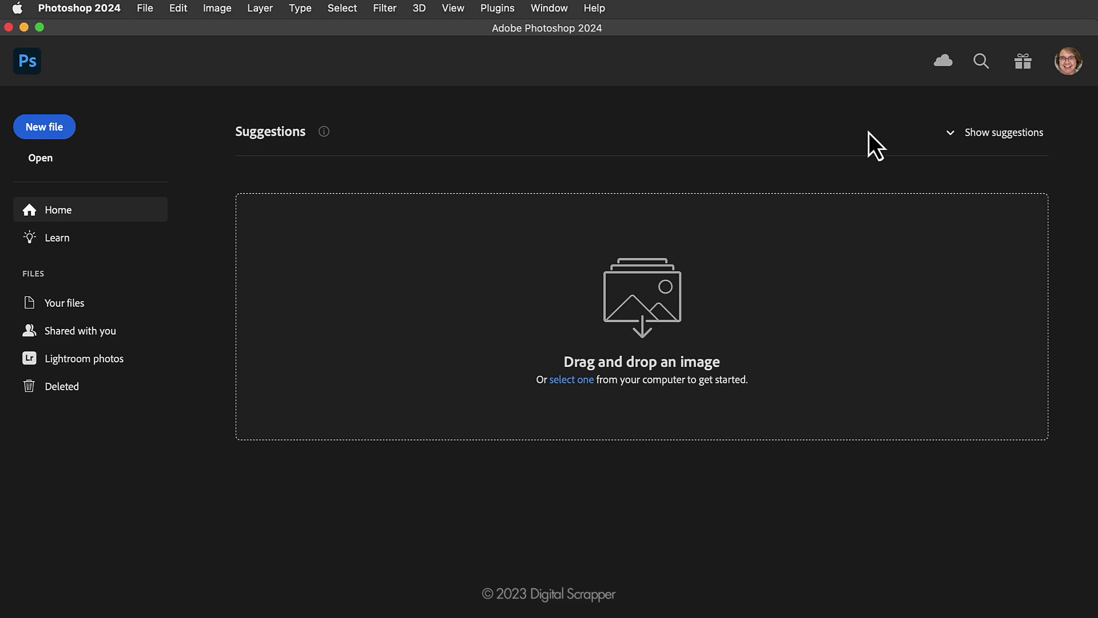
# - Open Photoshop's General preferences with Cmd+K to reach the 'Auto show the Home Screen' option
pyautogui.press('super+k')
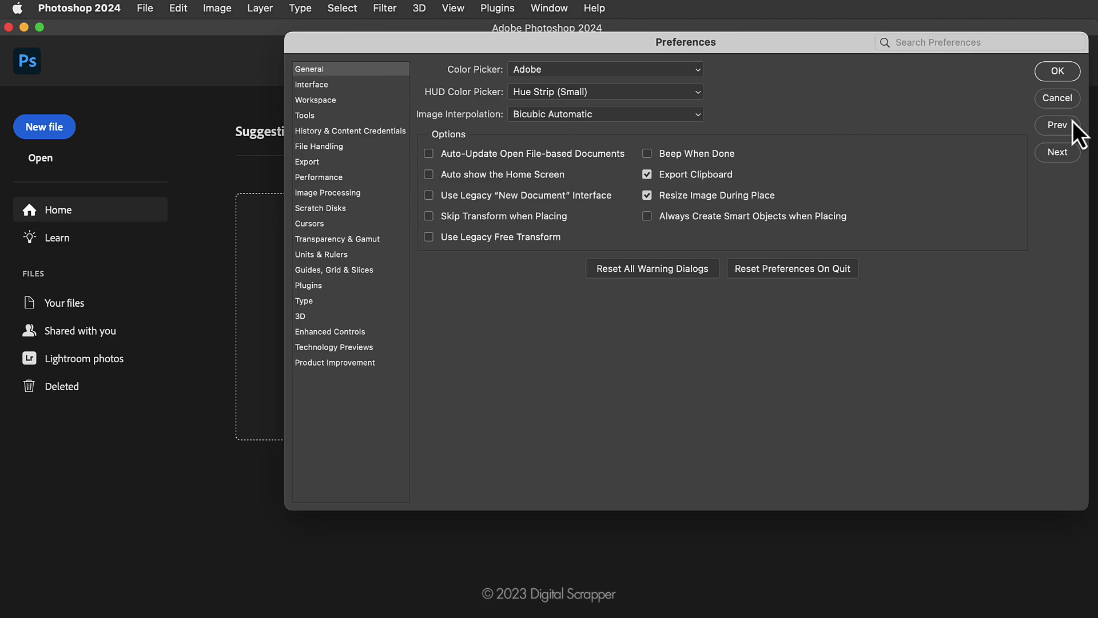
# - Confirm the Preferences dialog, applying the Home Screen auto-display change
pyautogui.click(1063, 74)
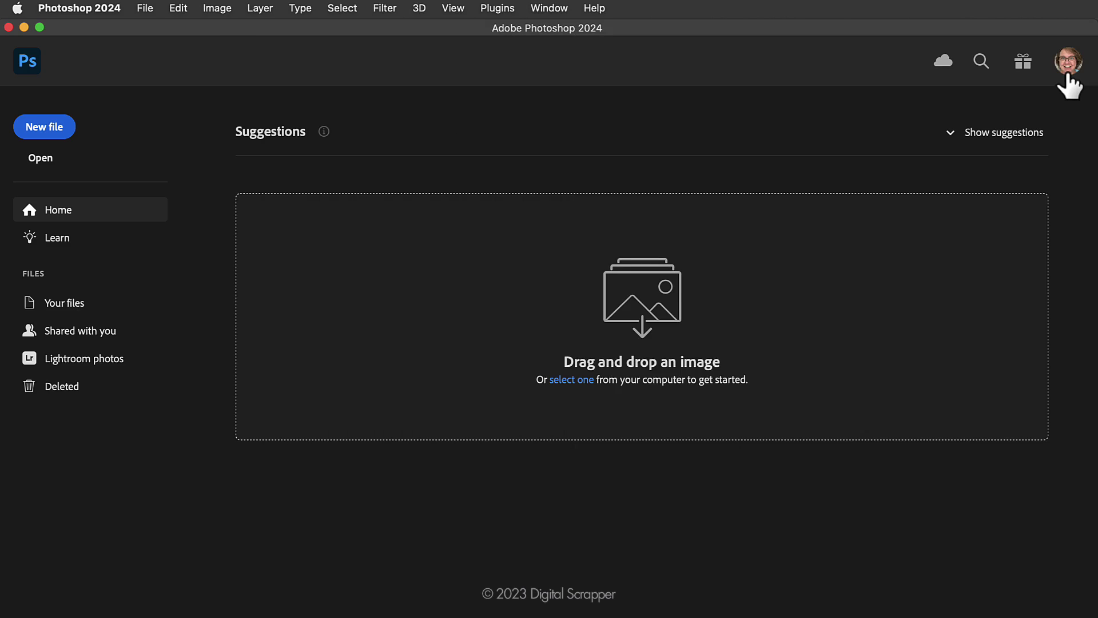